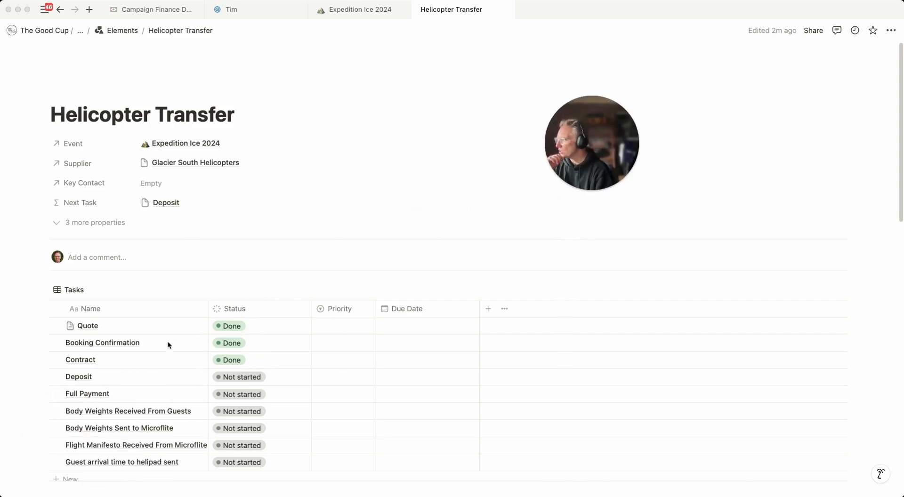
- Show the Task Order property in the Helicopter Transfer page's Tasks table and narrow its column
{"action": "scroll", "coordinate": [168, 345], "scroll_direction": "down", "scroll_amount": 2}
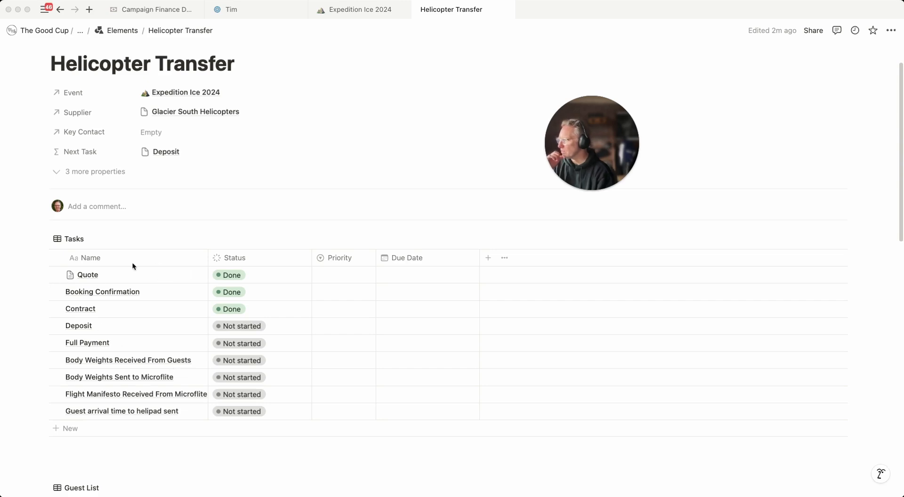
{"action": "left_click", "coordinate": [816, 238]}
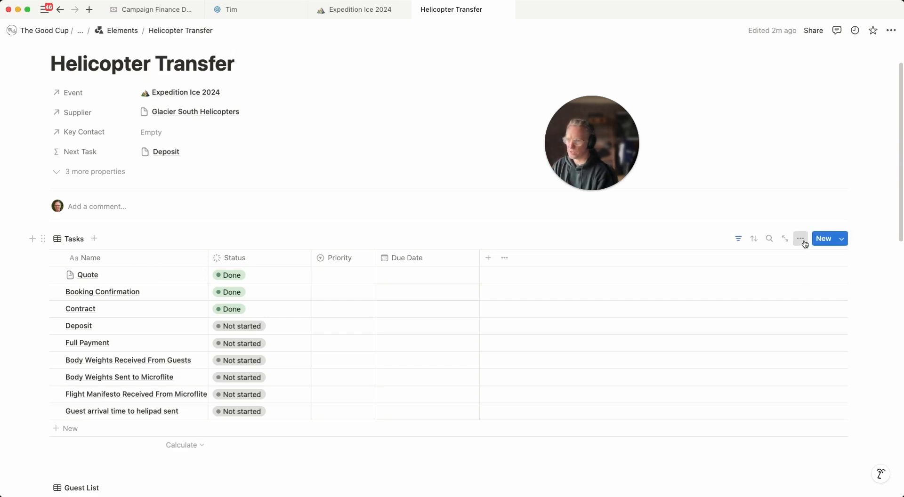
{"action": "left_click", "coordinate": [805, 242]}
{"action": "left_click", "coordinate": [804, 336]}
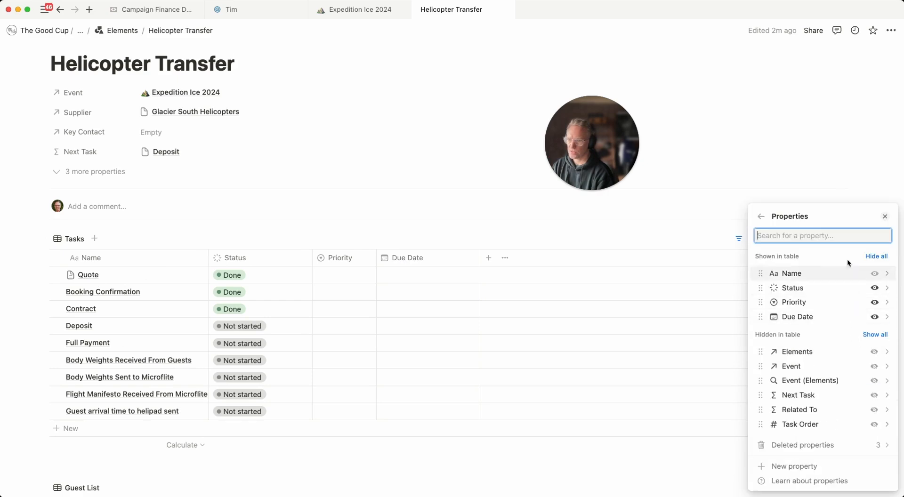
{"action": "left_click", "coordinate": [874, 424]}
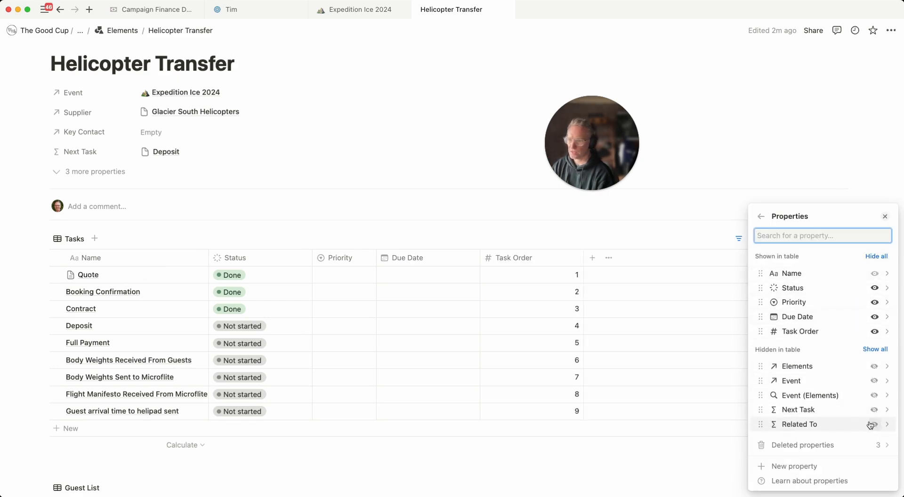
{"action": "left_click", "coordinate": [648, 238]}
{"action": "left_click_drag", "start_coordinate": [583, 257], "coordinate": [549, 288]}
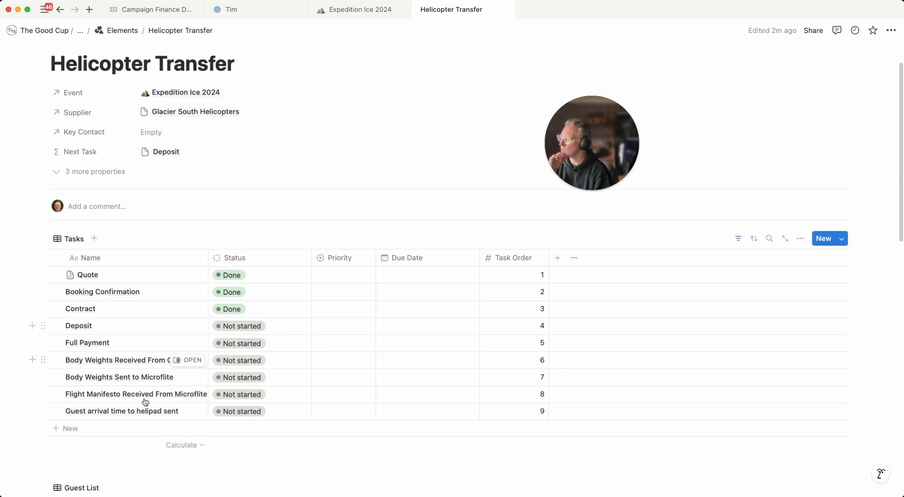
- Show the Elements relation property as a column in the Tasks table
{"action": "left_click", "coordinate": [801, 239]}
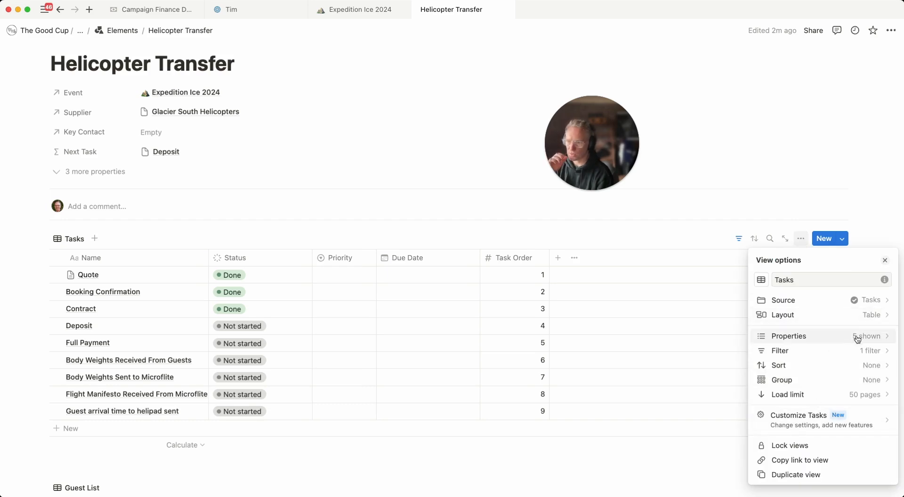
{"action": "left_click", "coordinate": [807, 336]}
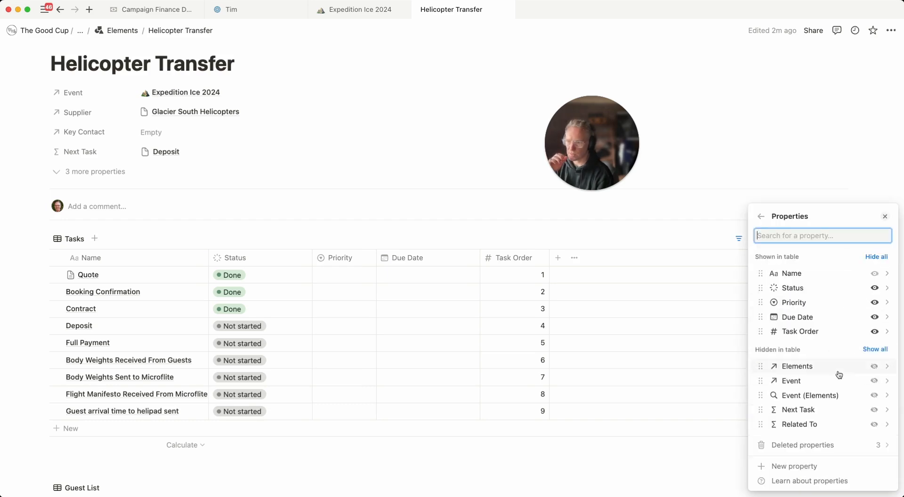
{"action": "left_click", "coordinate": [875, 367]}
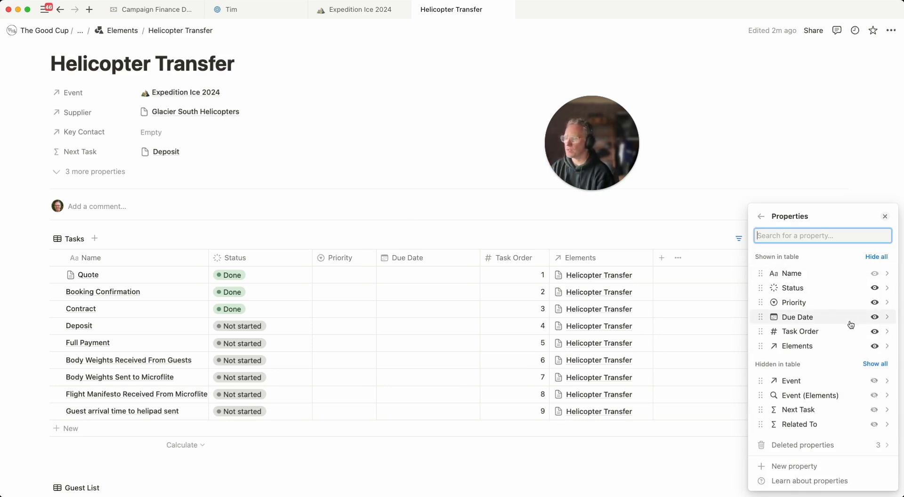
{"action": "left_click", "coordinate": [215, 152]}
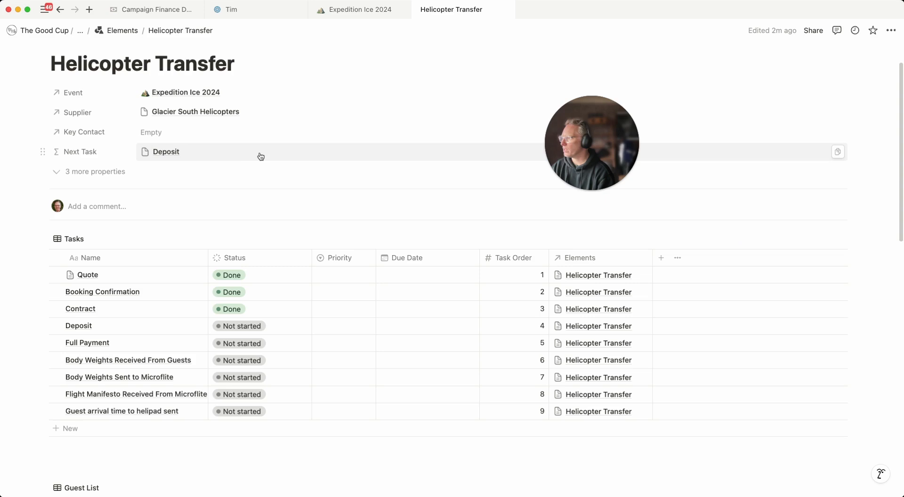
- Examine the Next Task formula of the Helicopter Transfer page alongside the Tasks table, leaving the formula unedited
{"action": "left_click", "coordinate": [377, 153]}
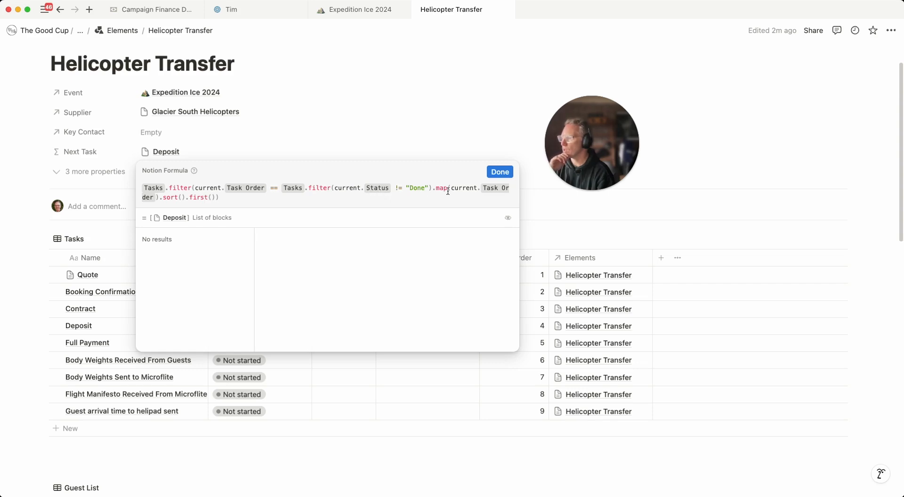
{"action": "left_click", "coordinate": [500, 172]}
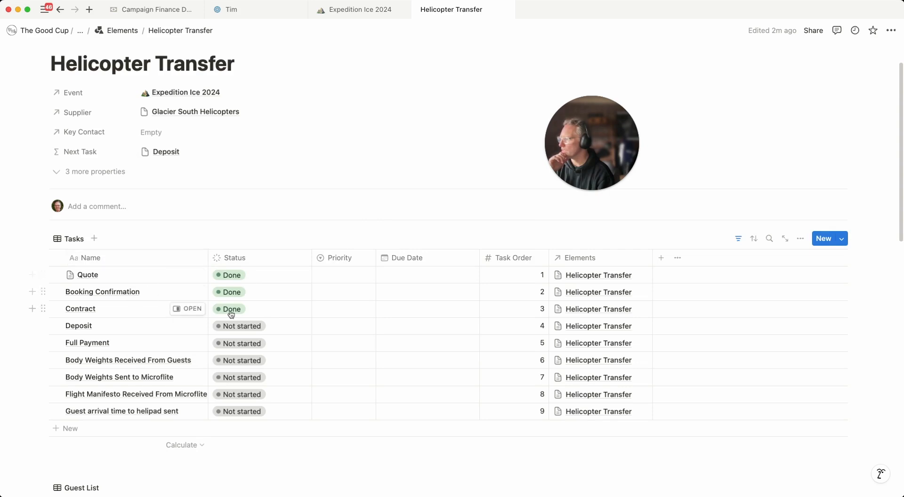
{"action": "left_click", "coordinate": [282, 154]}
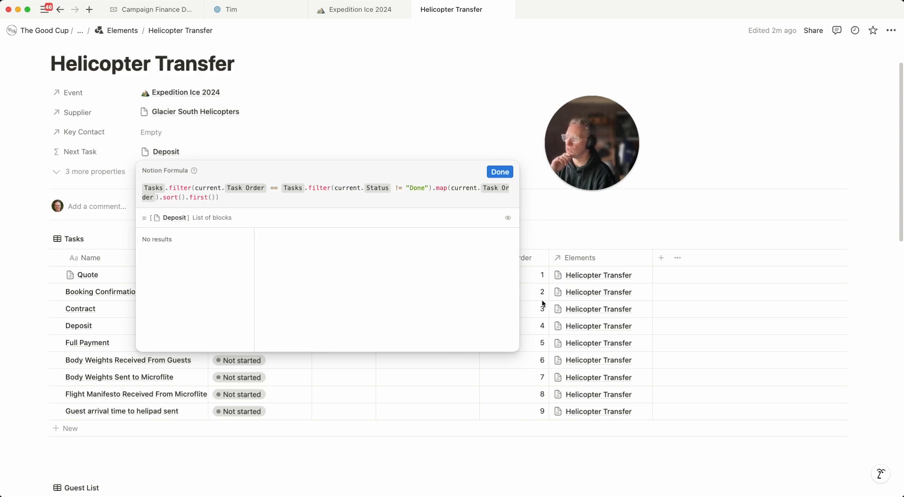
{"action": "left_click", "coordinate": [530, 163]}
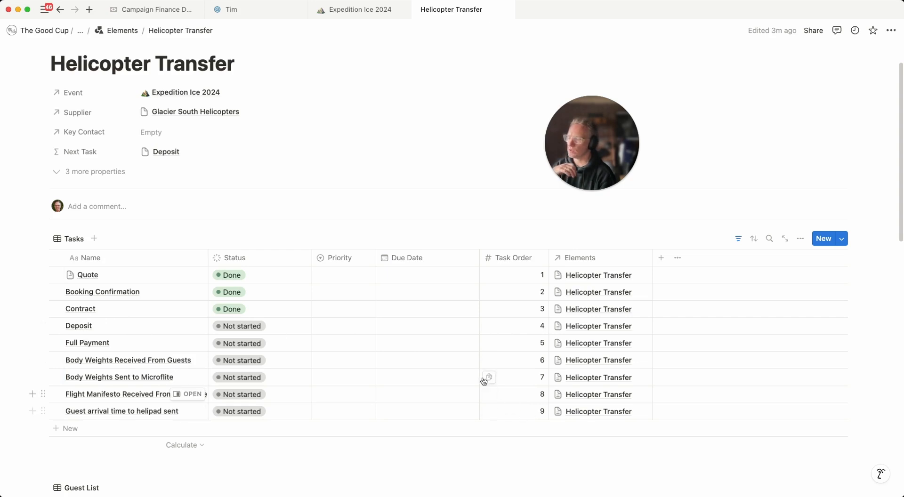
{"action": "left_click", "coordinate": [389, 156]}
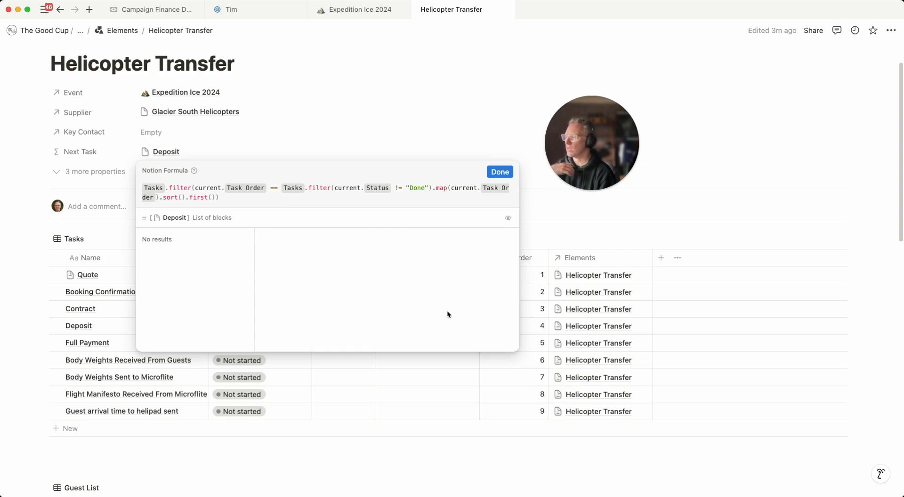
{"action": "left_click", "coordinate": [383, 143]}
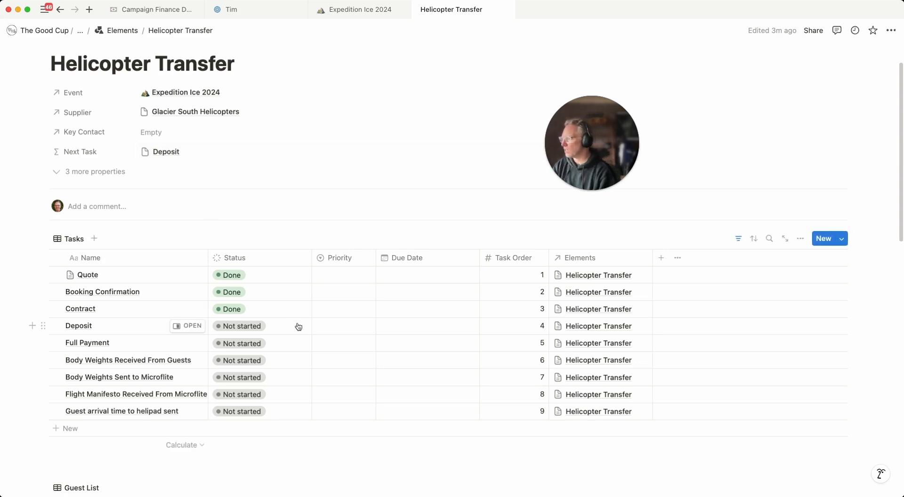
- Test the Next Task formula by switching the Deposit task's status to Done, In progress and finally back to Not started
{"action": "left_click", "coordinate": [267, 330]}
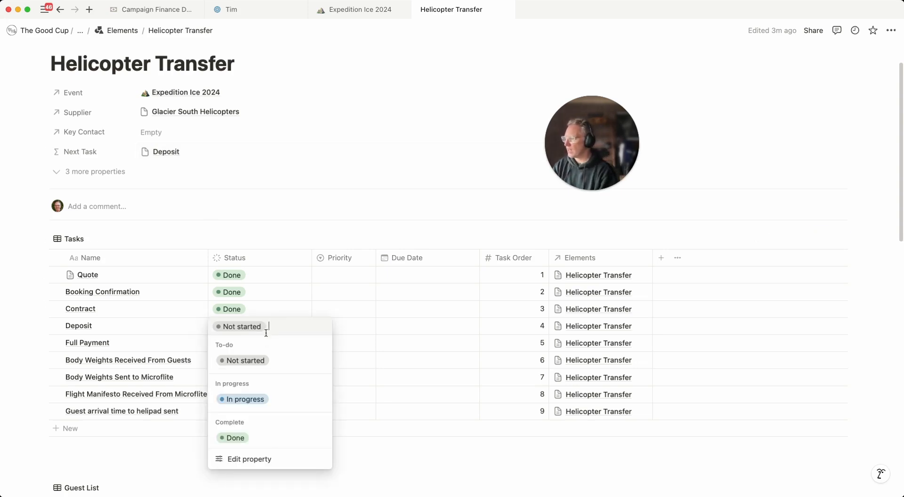
{"action": "left_click", "coordinate": [285, 442]}
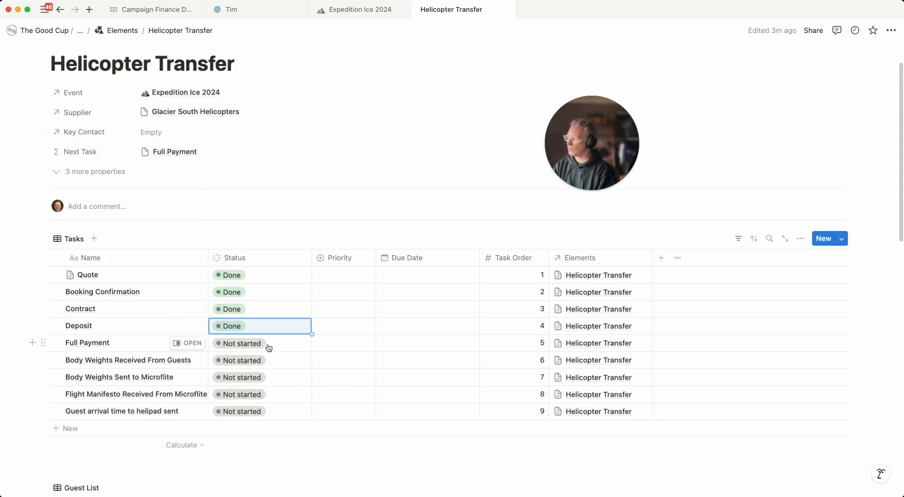
{"action": "left_click", "coordinate": [264, 329]}
{"action": "left_click", "coordinate": [272, 397]}
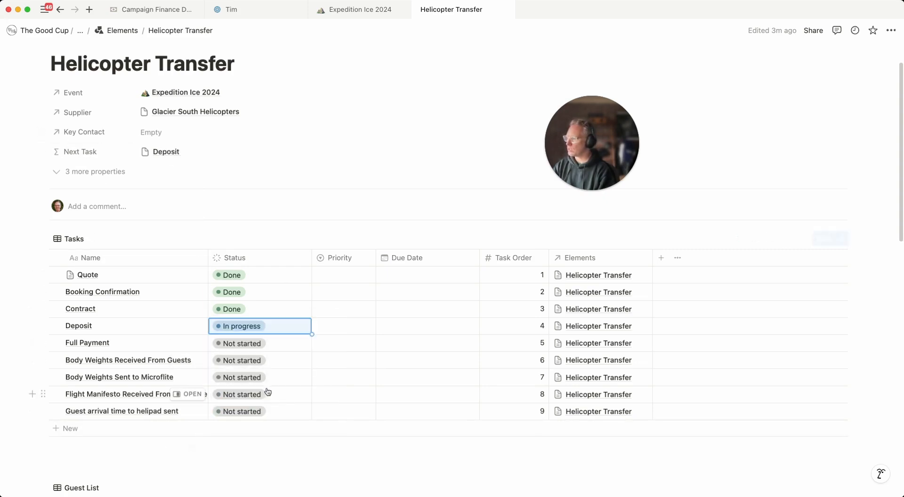
{"action": "left_click", "coordinate": [273, 329]}
{"action": "left_click", "coordinate": [273, 363]}
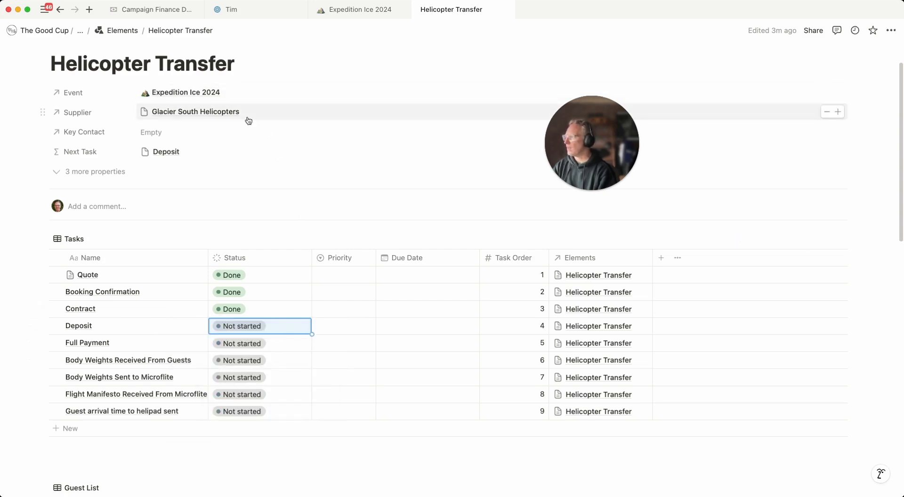
- Open the linked Expedition Ice 2024 event as a full page and go to its Elements table
{"action": "left_click", "coordinate": [188, 94]}
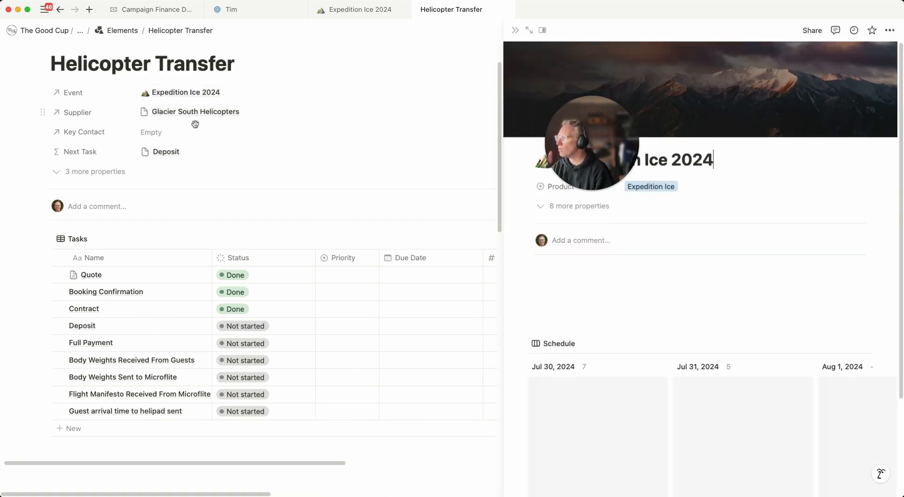
{"action": "left_click", "coordinate": [529, 31]}
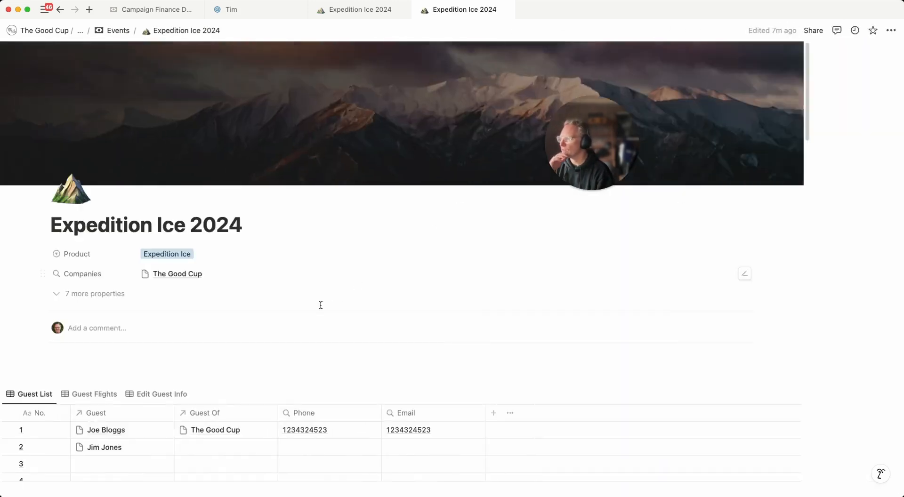
{"action": "scroll", "coordinate": [248, 363], "scroll_direction": "down", "scroll_amount": 6}
{"action": "scroll", "coordinate": [248, 375], "scroll_direction": "down", "scroll_amount": 10}
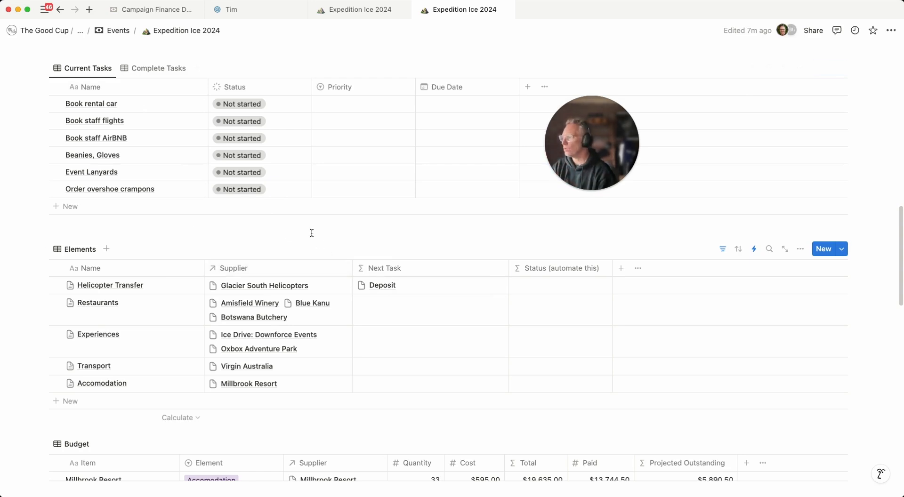
- Preview the Helicopter Transfer element's tasks from the Elements table and close the preview
{"action": "left_click", "coordinate": [185, 285]}
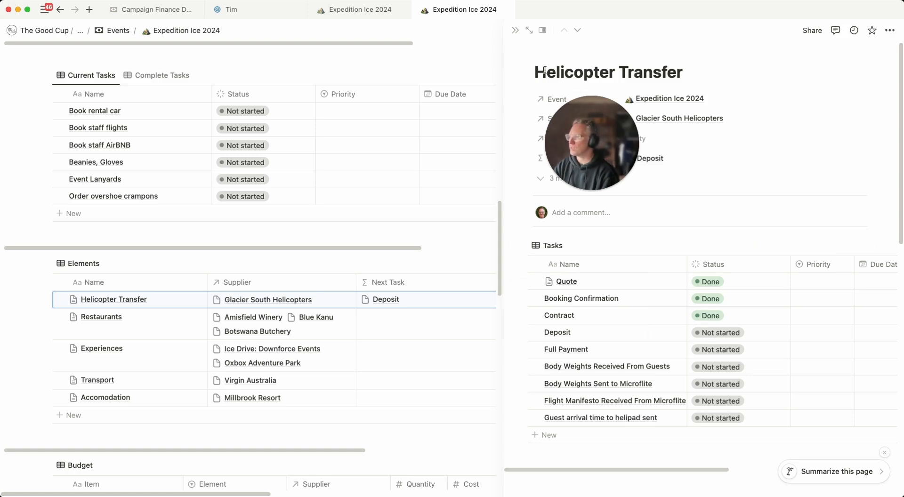
{"action": "left_click_drag", "start_coordinate": [611, 138], "coordinate": [849, 100]}
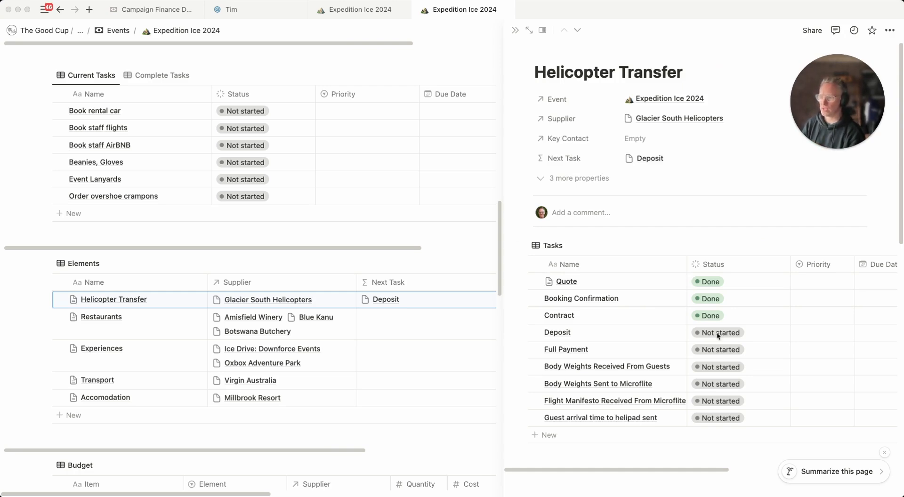
{"action": "left_click", "coordinate": [515, 30]}
- Review the task-creation actions in the Elements database's "Tasks for Helicopter Transfer" automation and close it without changes
{"action": "left_click", "coordinate": [754, 249]}
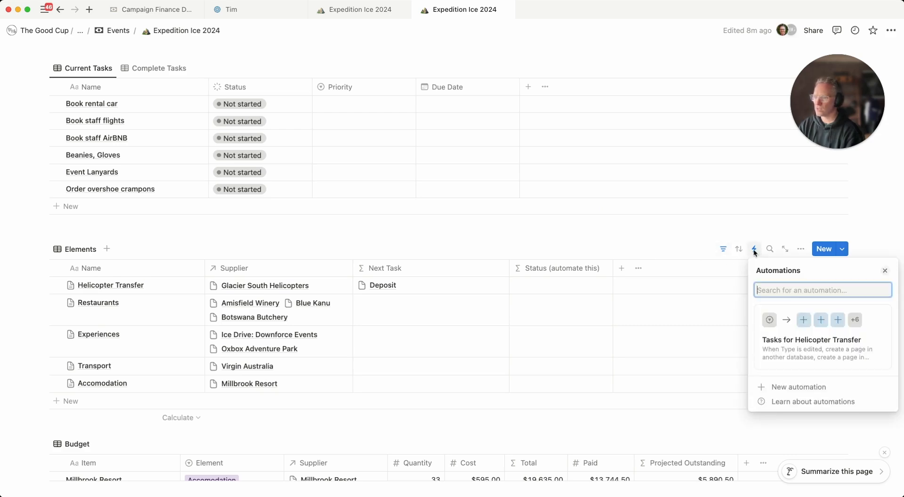
{"action": "left_click", "coordinate": [858, 365]}
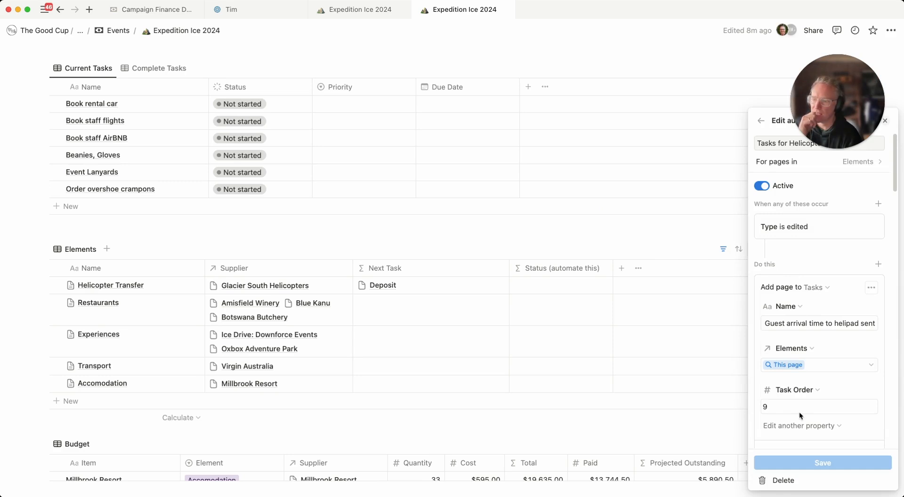
{"action": "scroll", "coordinate": [796, 411], "scroll_direction": "down", "scroll_amount": 10}
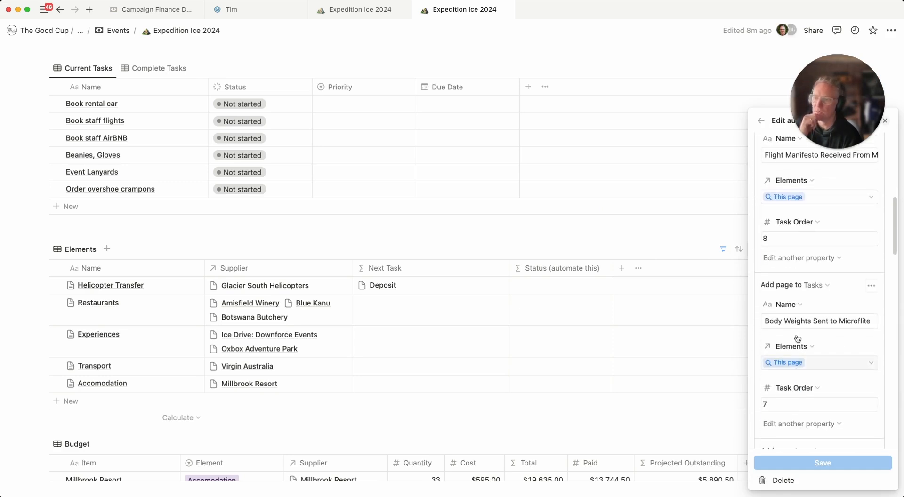
{"action": "left_click", "coordinate": [687, 228]}
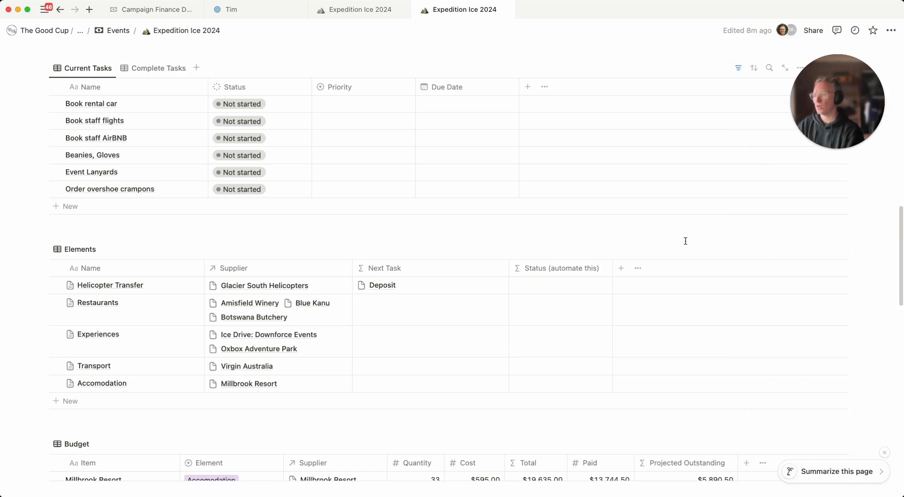